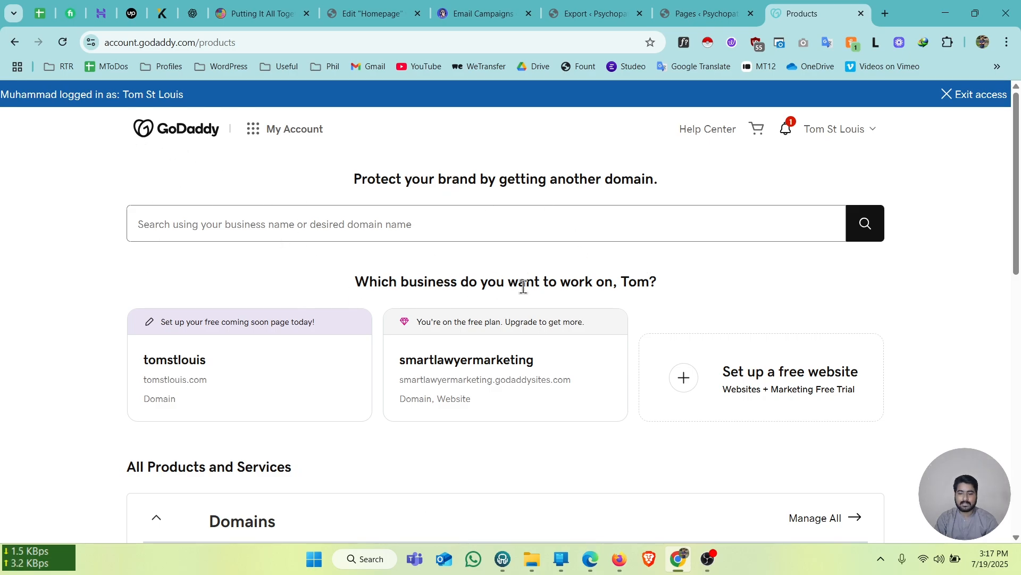
Switch to the Hostinger panel in Firefox and open the list of websites
{"action": "left_click", "coordinate": [627, 563]}
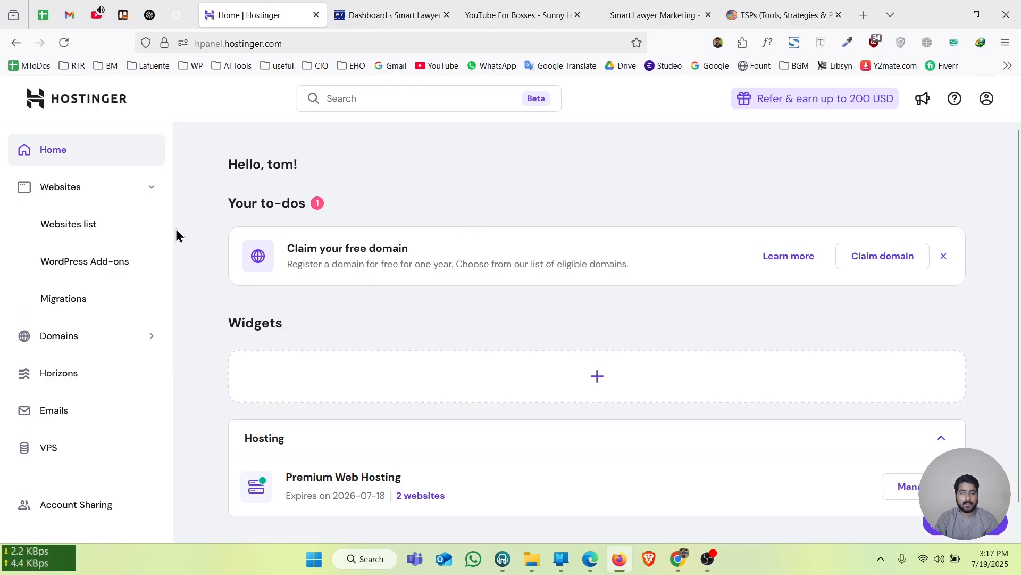
{"action": "left_click", "coordinate": [48, 190]}
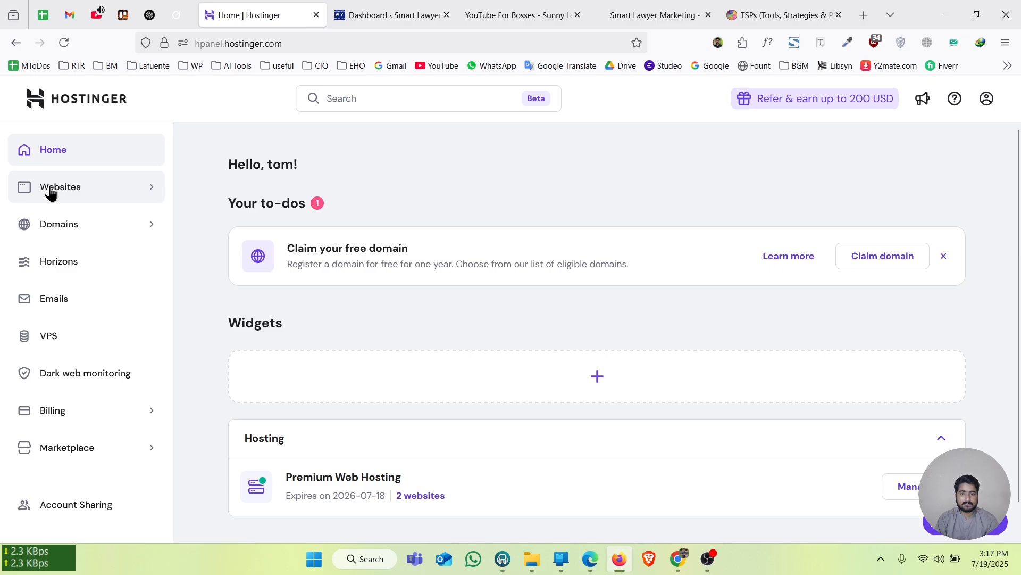
{"action": "left_click", "coordinate": [51, 192]}
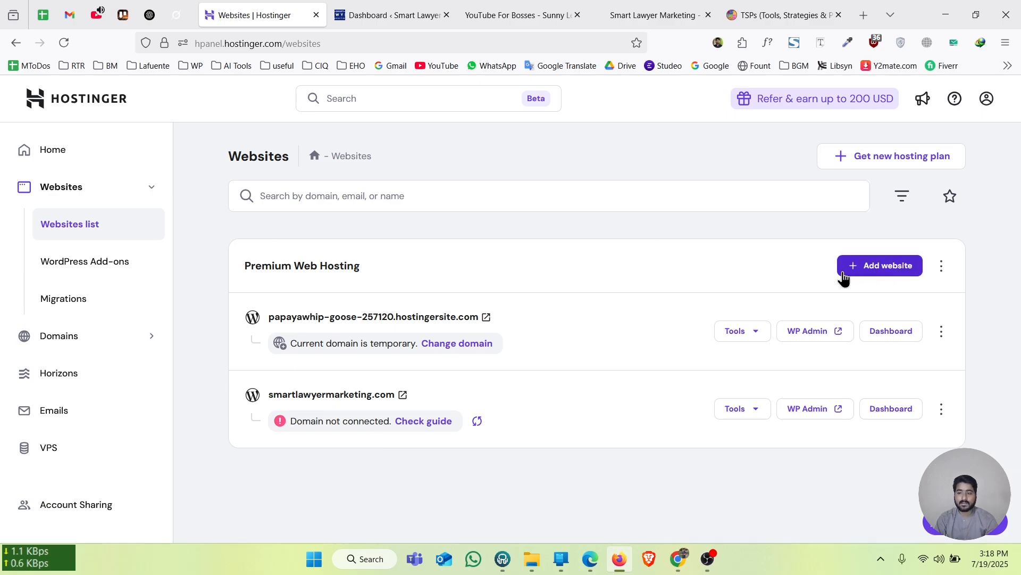
Start adding a WordPress website under Premium Web Hosting and fill in the saved administrator e-mail and password
{"action": "left_click", "coordinate": [876, 275]}
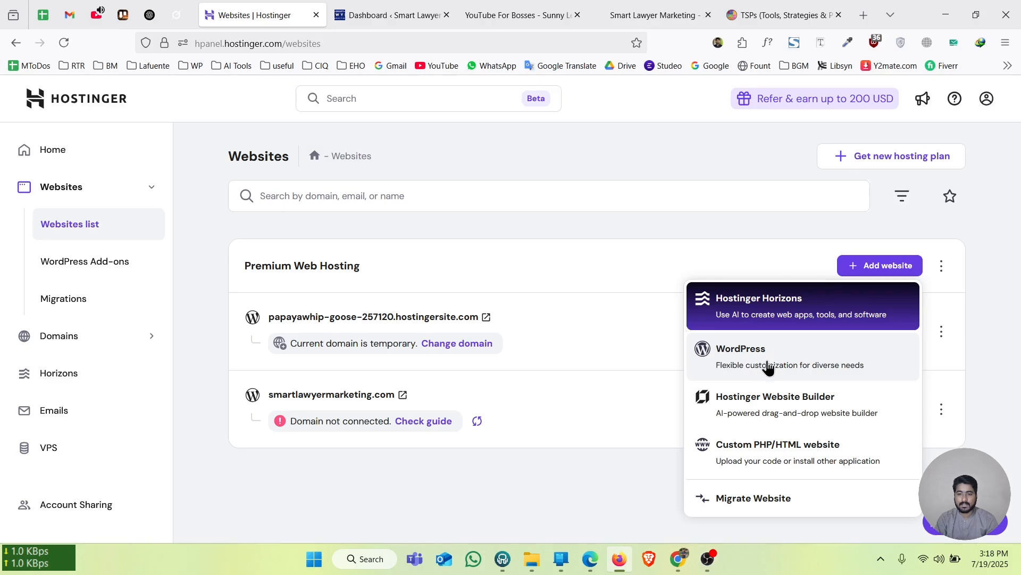
{"action": "left_click", "coordinate": [742, 362]}
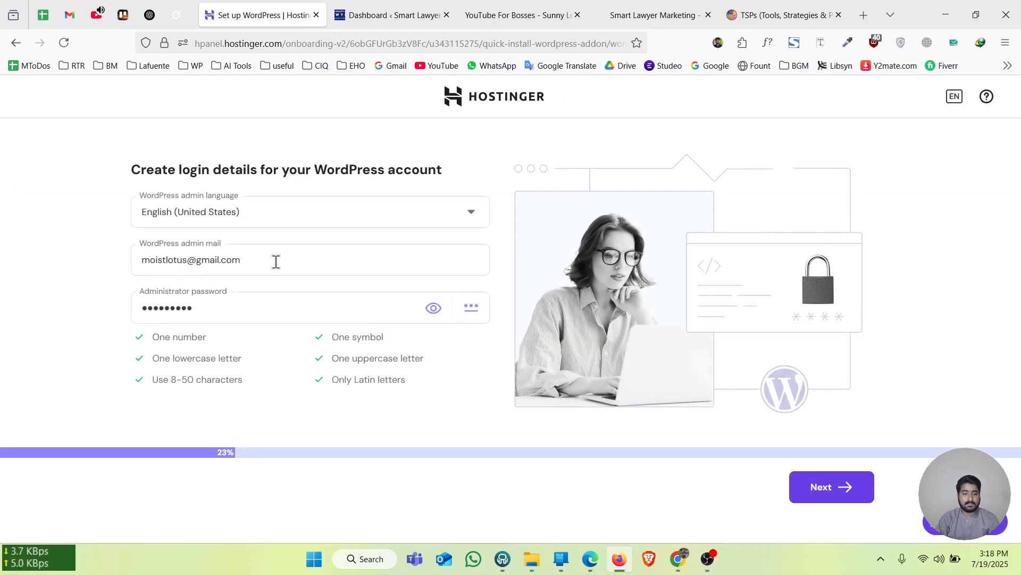
{"action": "left_click", "coordinate": [276, 261]}
{"action": "left_click", "coordinate": [249, 284]}
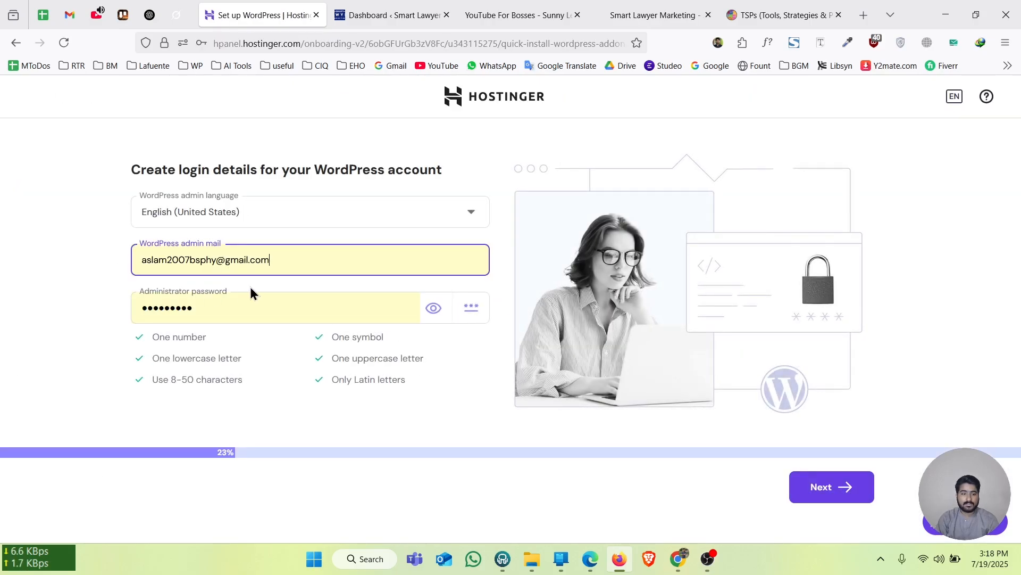
{"action": "left_click", "coordinate": [818, 489]}
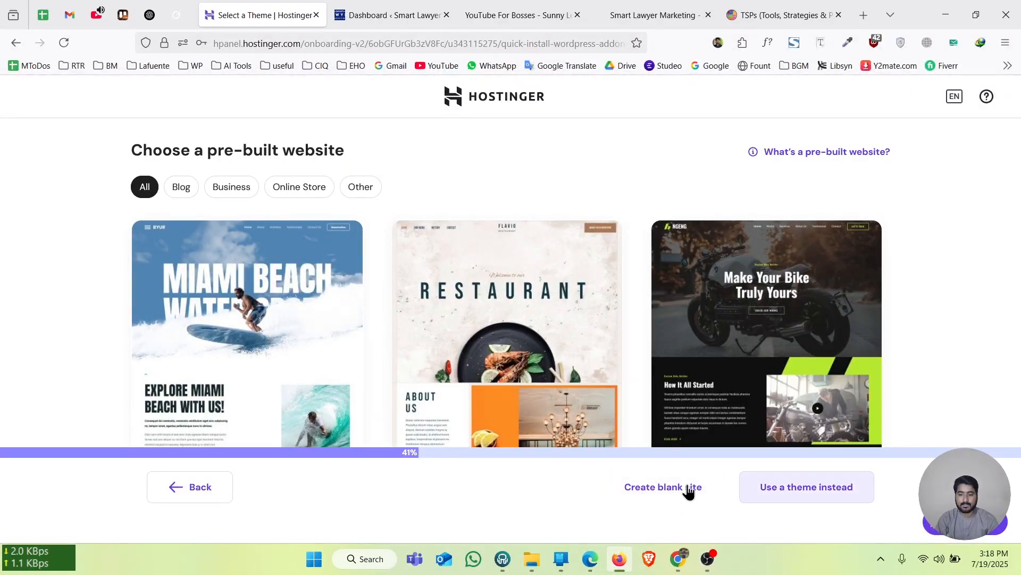
Look through the pre-built websites and choose to create a blank site instead
{"action": "scroll", "coordinate": [588, 331], "scroll_direction": "down", "scroll_amount": 5}
{"action": "scroll", "coordinate": [608, 365], "scroll_direction": "up", "scroll_amount": 5}
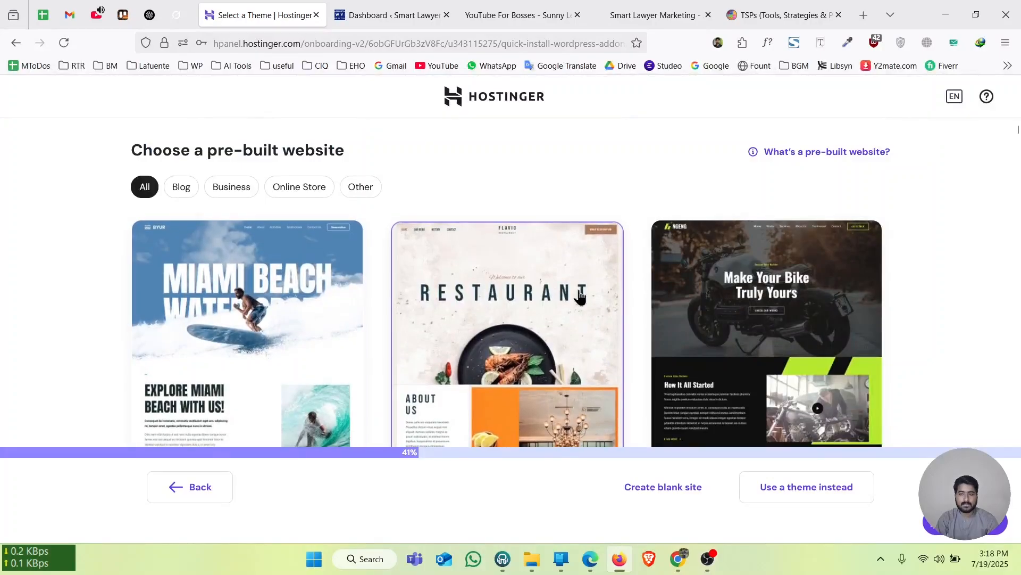
{"action": "left_click", "coordinate": [664, 490]}
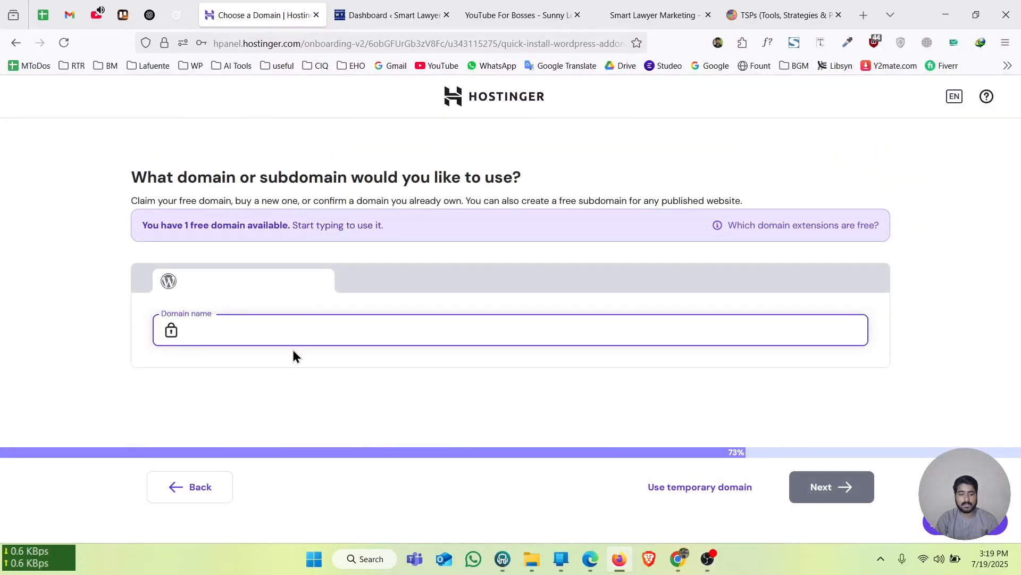
Enter the account owner's existing .com domain for the new site, select it as already owned, and go back without installing WordPress
{"action": "left_click", "coordinate": [163, 331]}
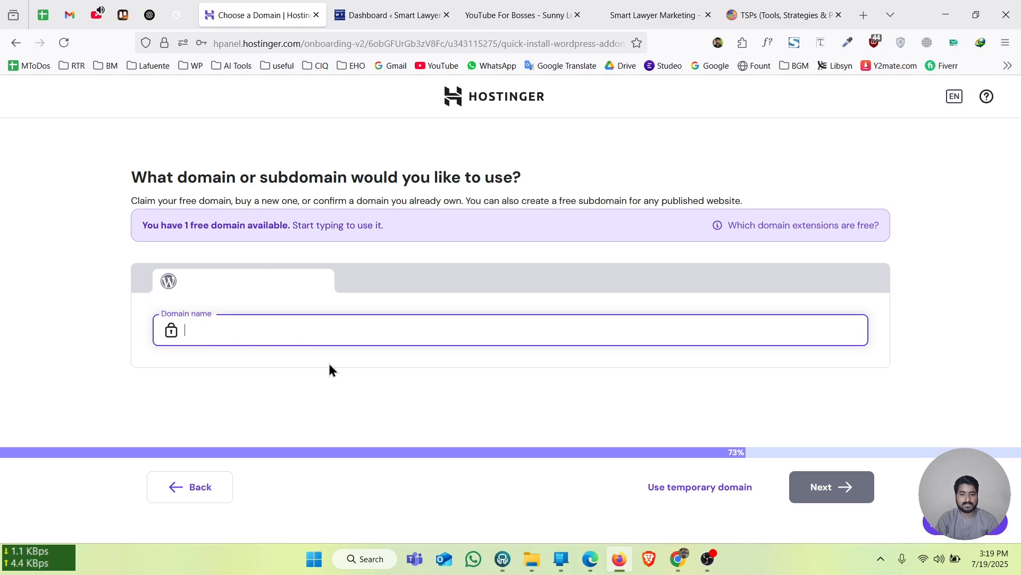
{"action": "type", "text": "tomstlouis.com"}
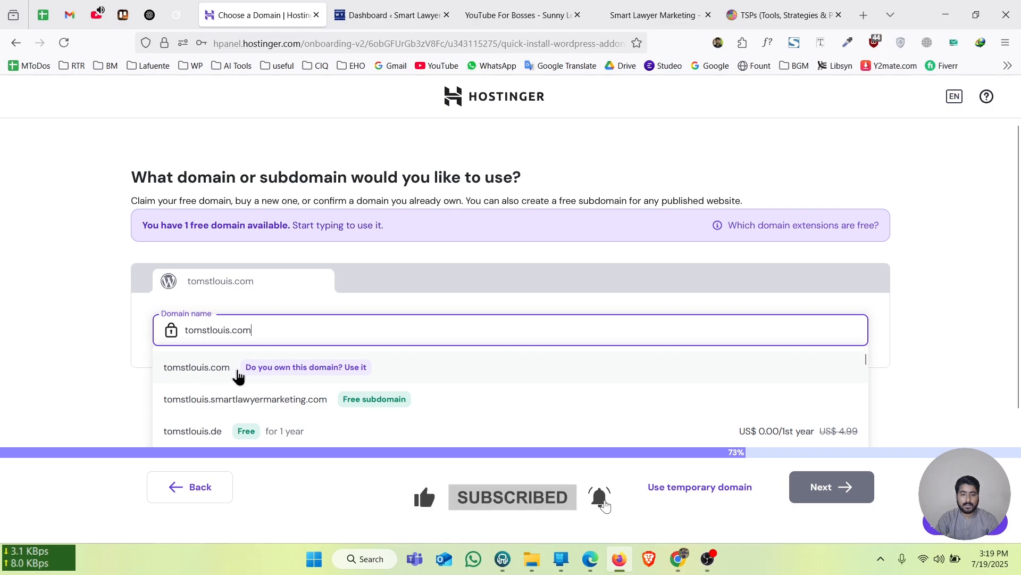
{"action": "left_click", "coordinate": [270, 368]}
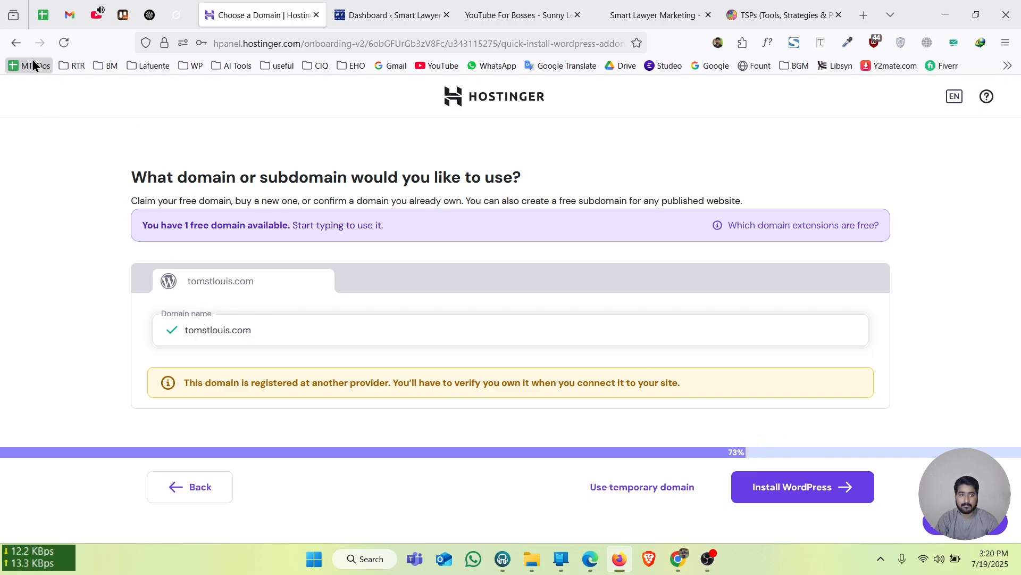
{"action": "key", "text": "alt+Left"}
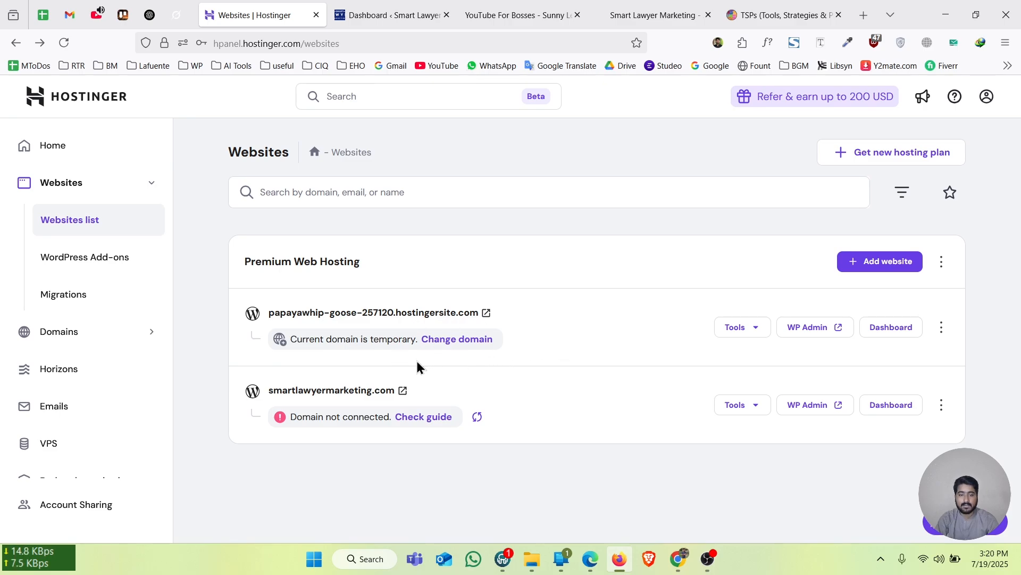
Replace the temporary domain papayawhip-goose-257120.hostingersite.com with the account owner's existing .com domain and refresh the website list
{"action": "left_click", "coordinate": [446, 340]}
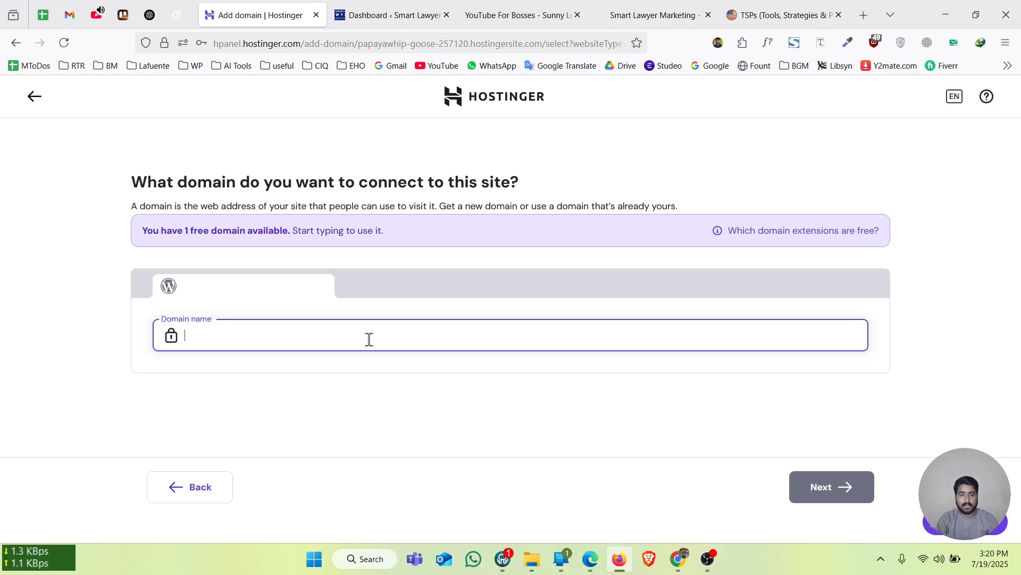
{"action": "type", "text": "tomstlouis.com"}
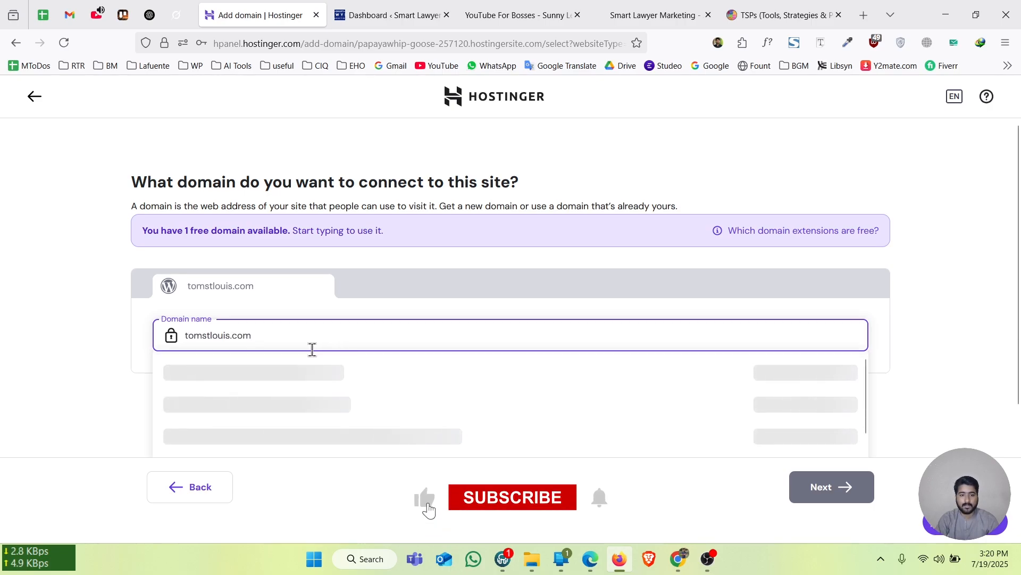
{"action": "left_click", "coordinate": [826, 487]}
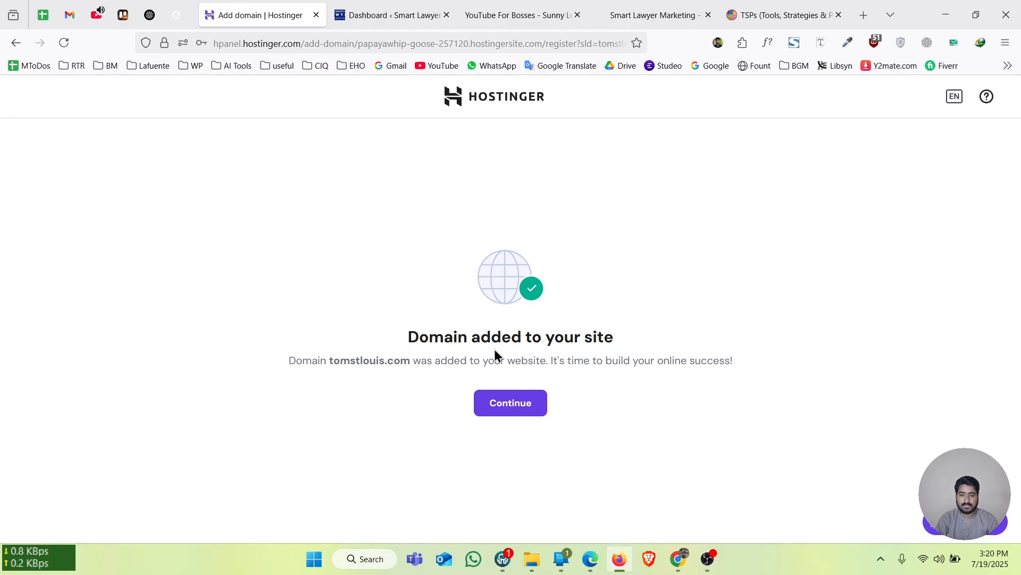
{"action": "left_click", "coordinate": [509, 412]}
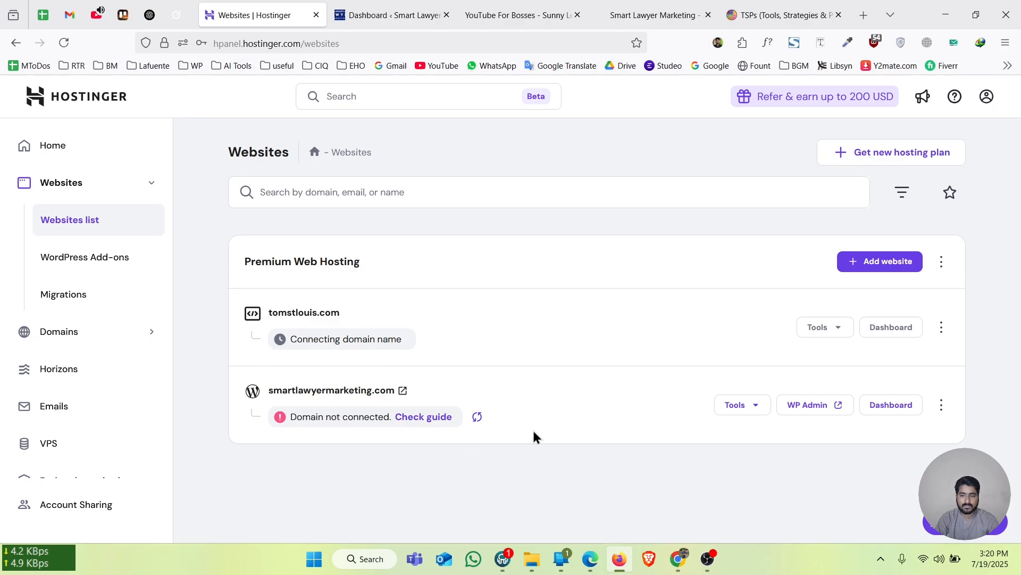
{"action": "left_click", "coordinate": [65, 43]}
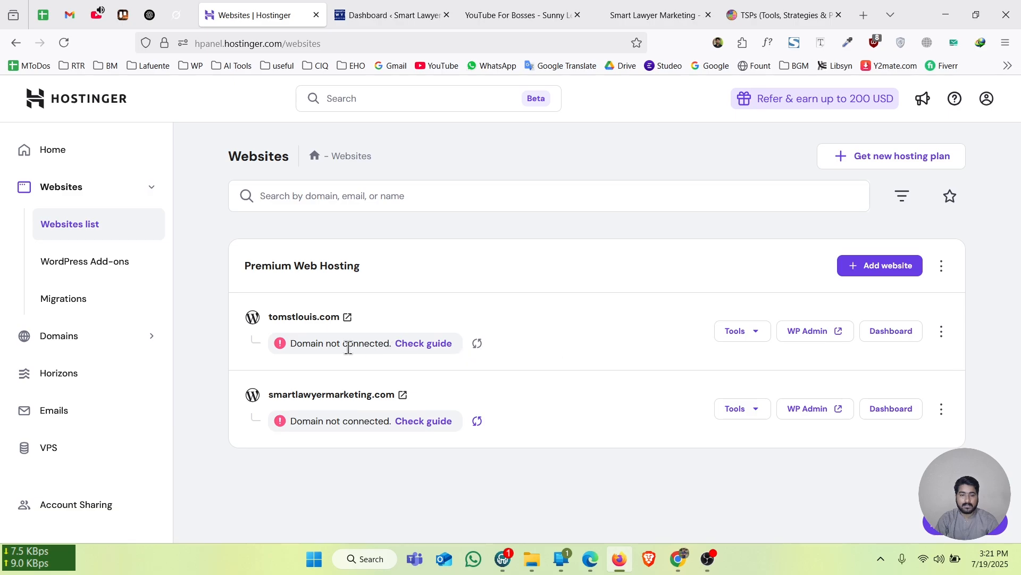
Open the domain connection guide for smartlawyermarketing.com and bring up the required name server records
{"action": "left_click_drag", "start_coordinate": [292, 344], "coordinate": [379, 341]}
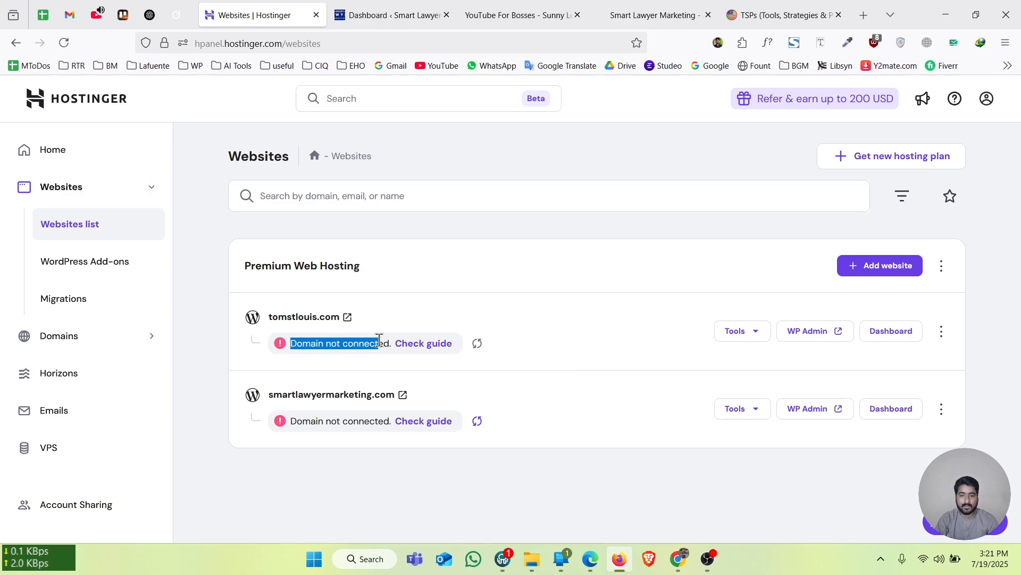
{"action": "left_click", "coordinate": [353, 345]}
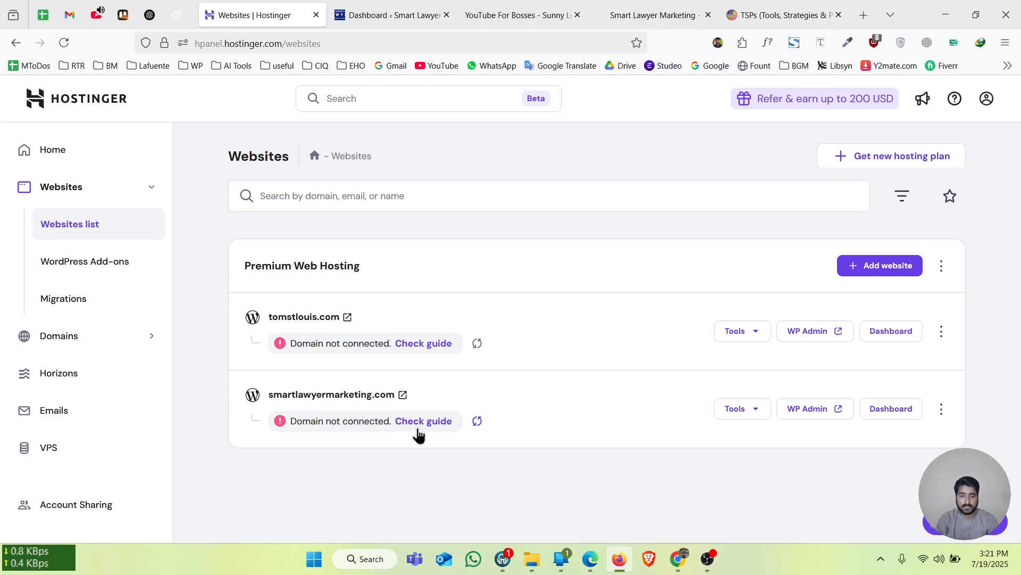
{"action": "left_click", "coordinate": [442, 427]}
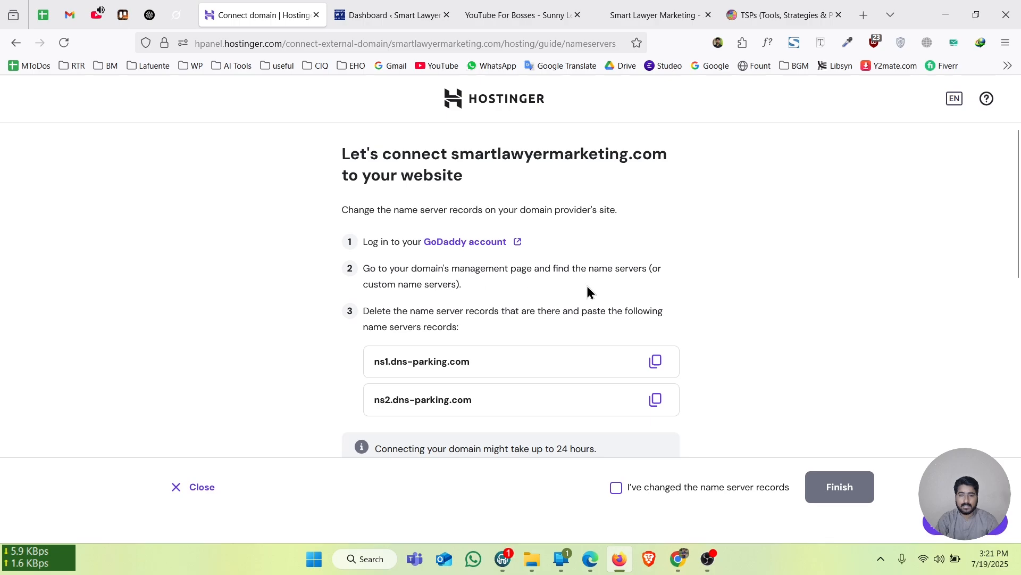
{"action": "scroll", "coordinate": [373, 349], "scroll_direction": "down", "scroll_amount": 1}
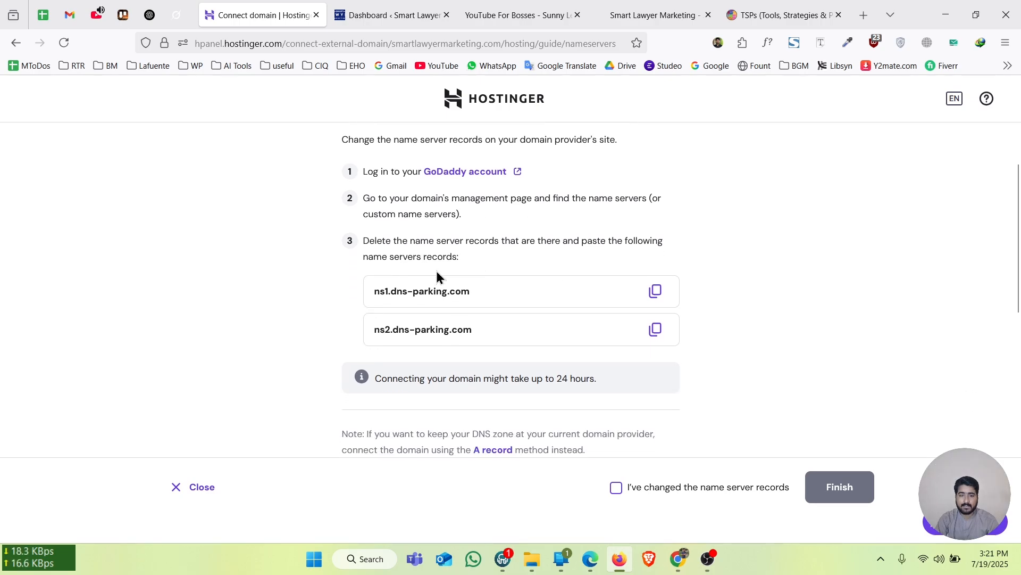
Switch to GoDaddy in Chrome and open the nameserver settings of smartlawyermarketing.com from the domain portfolio
{"action": "left_click", "coordinate": [677, 558]}
{"action": "scroll", "coordinate": [372, 290], "scroll_direction": "down", "scroll_amount": 5}
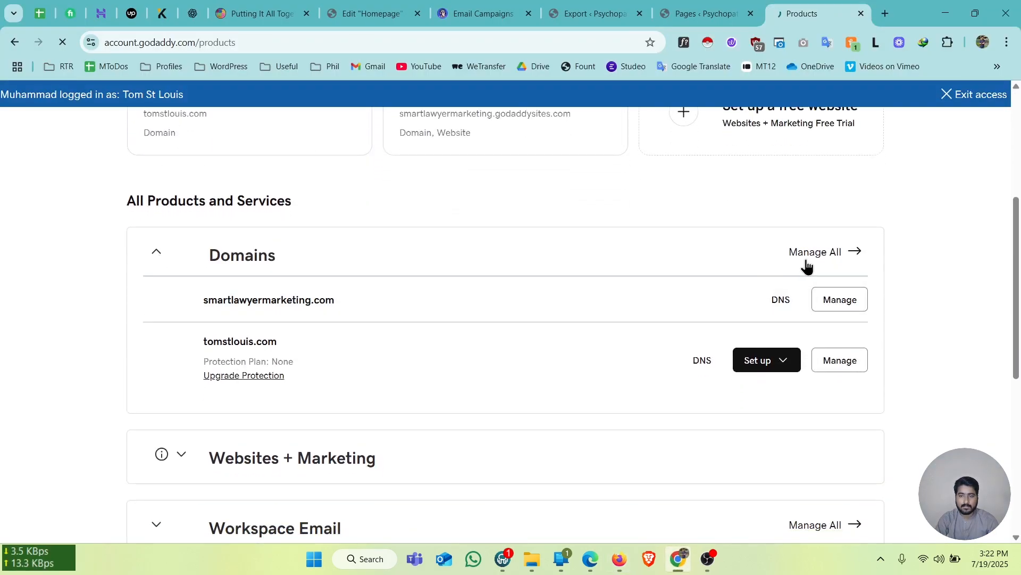
{"action": "left_click", "coordinate": [804, 260]}
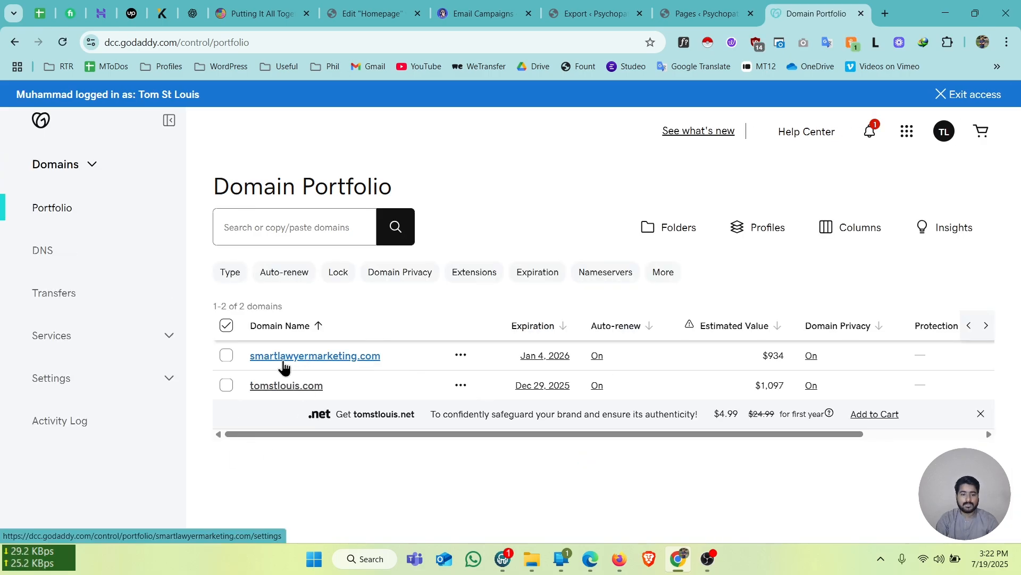
{"action": "left_click", "coordinate": [286, 365]}
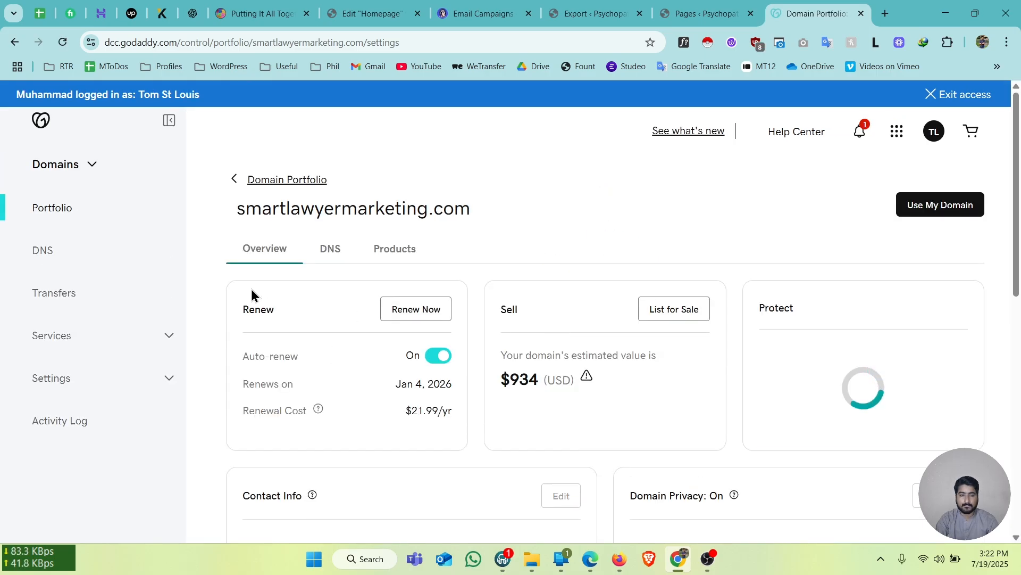
{"action": "left_click", "coordinate": [329, 250]}
{"action": "scroll", "coordinate": [406, 383], "scroll_direction": "down", "scroll_amount": 1}
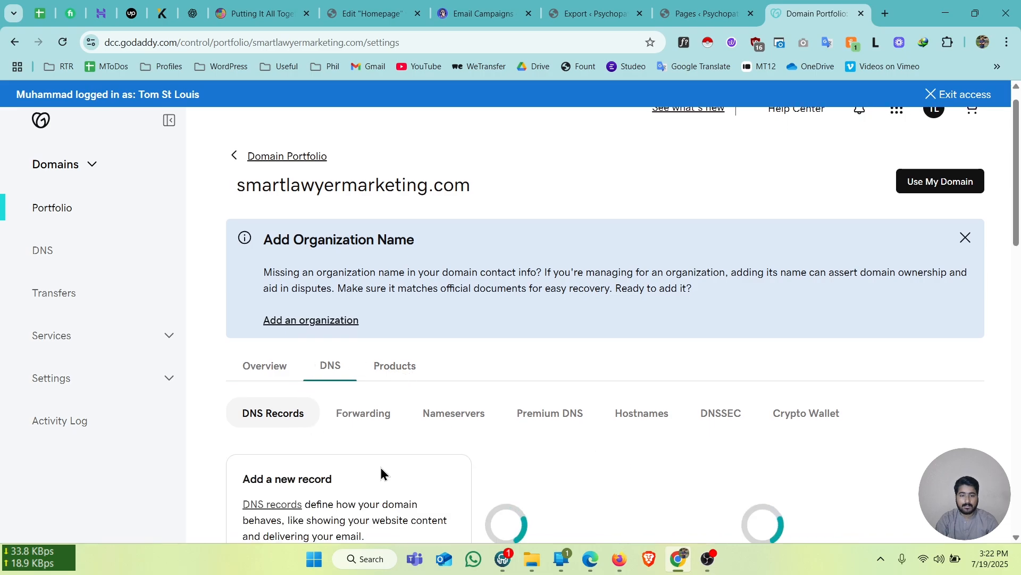
{"action": "scroll", "coordinate": [413, 381], "scroll_direction": "down", "scroll_amount": 3}
{"action": "left_click", "coordinate": [446, 282]}
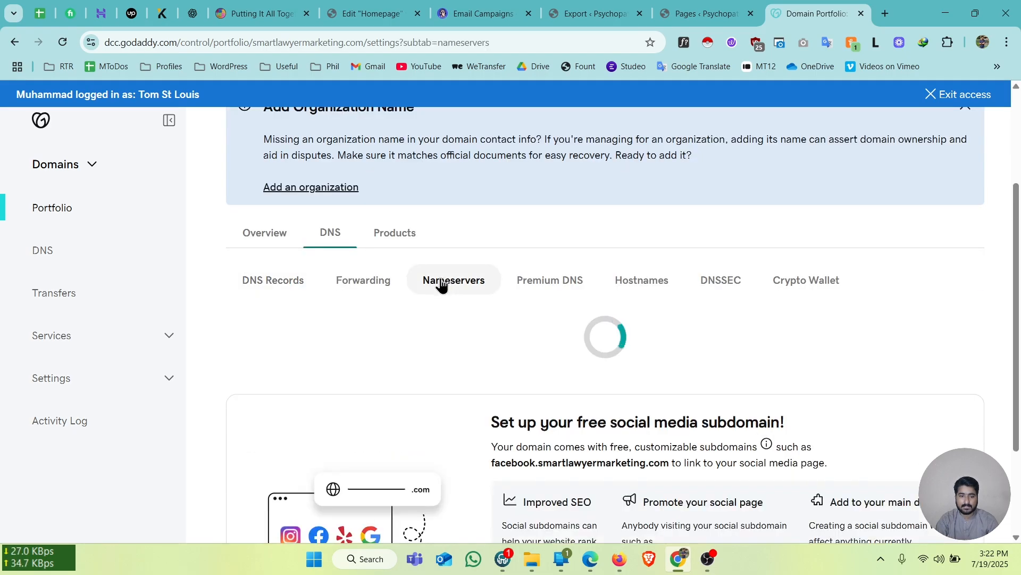
Review the current nameservers of smartlawyermarketing.com, start changing them and choose the option to use your own nameservers
{"action": "scroll", "coordinate": [367, 381], "scroll_direction": "down", "scroll_amount": 4}
{"action": "left_click_drag", "start_coordinate": [246, 301], "coordinate": [397, 317]}
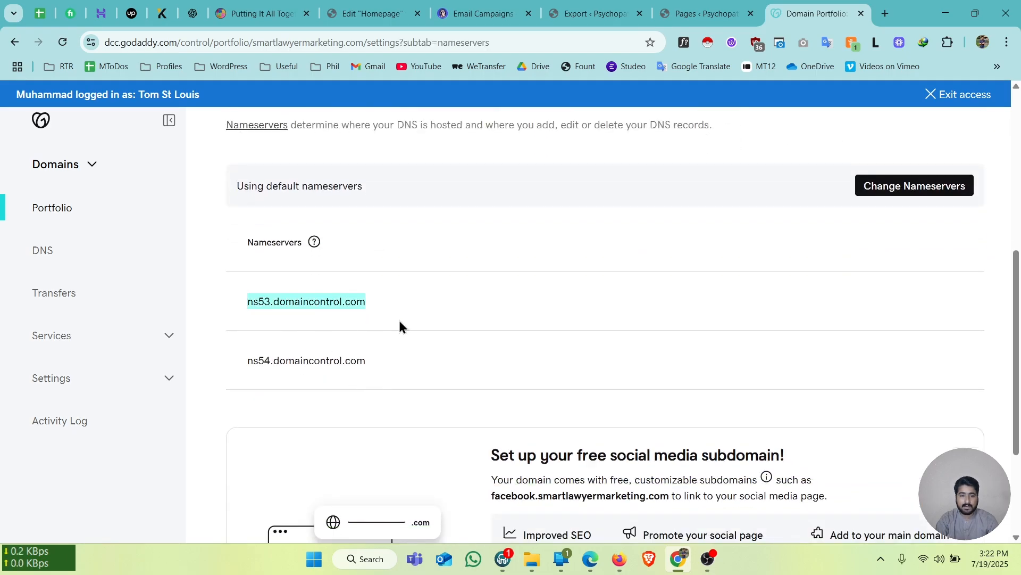
{"action": "left_click_drag", "start_coordinate": [403, 372], "coordinate": [245, 359]}
{"action": "left_click", "coordinate": [540, 292]}
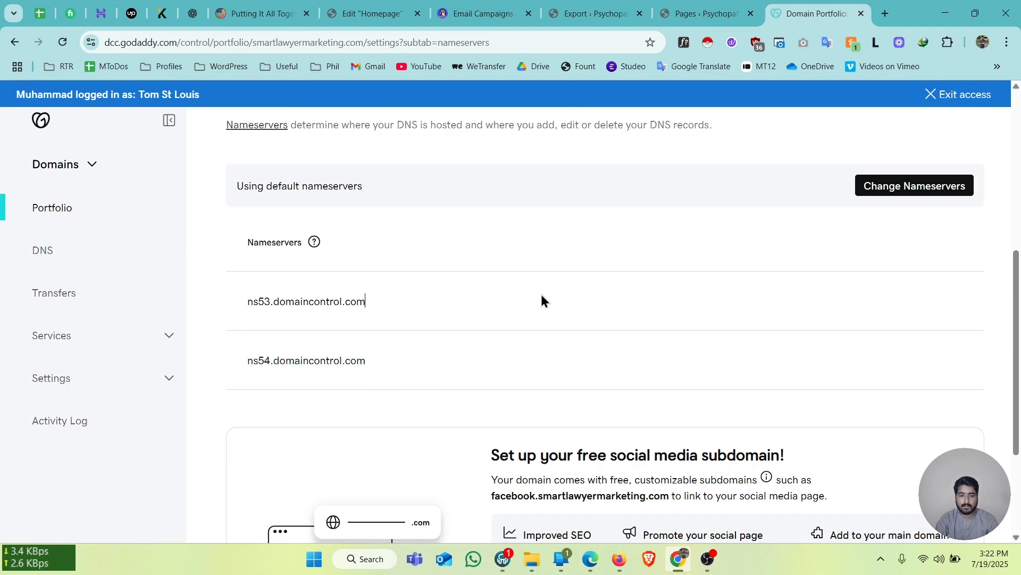
{"action": "scroll", "coordinate": [494, 346], "scroll_direction": "up", "scroll_amount": 1}
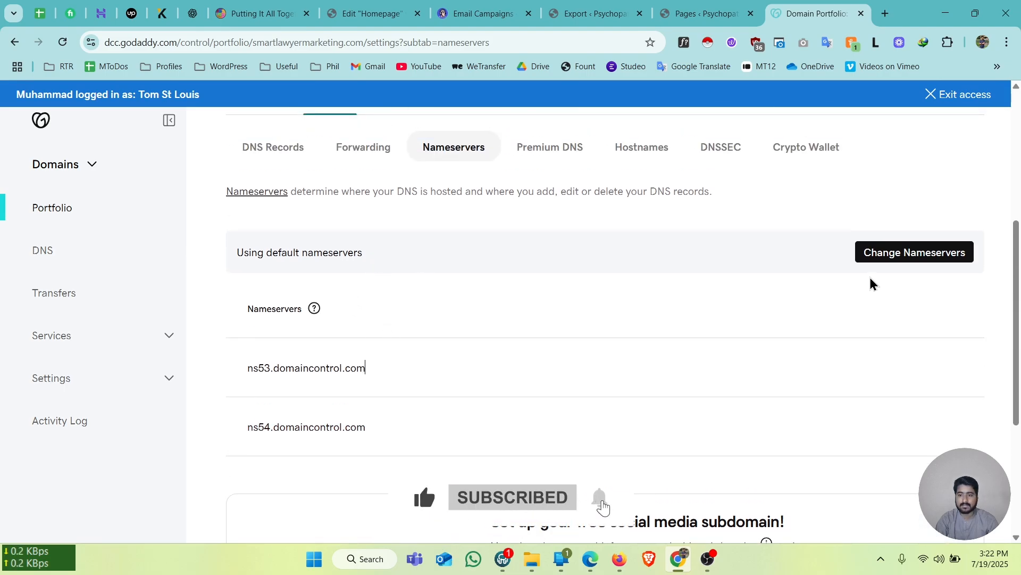
{"action": "left_click", "coordinate": [892, 260]}
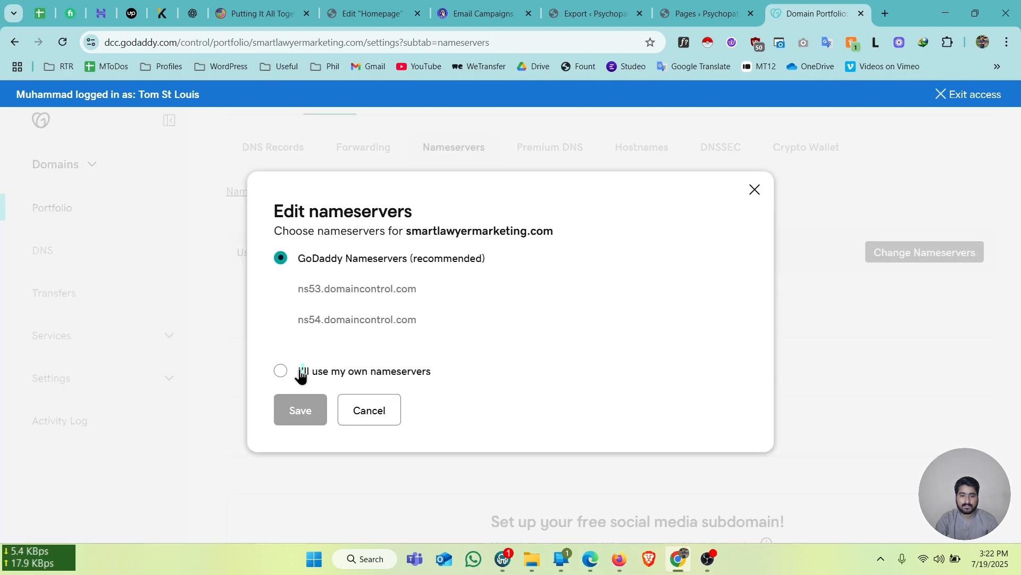
{"action": "left_click", "coordinate": [280, 371]}
{"action": "left_click", "coordinate": [418, 308]}
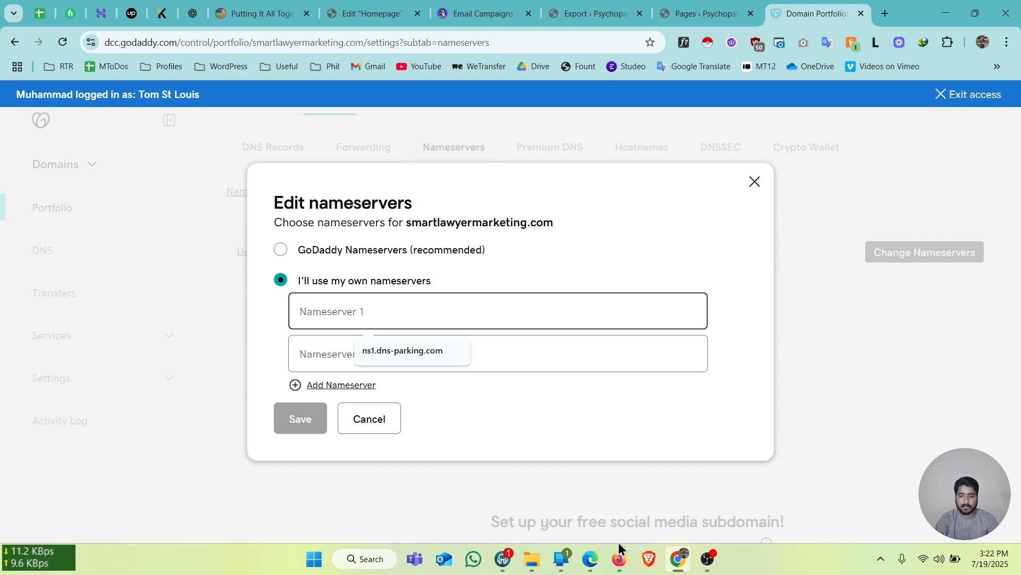
Copy the name server records from the Hostinger guide into GoDaddy as ns1.dns-parking.com and ns2.dns-parking.com
{"action": "left_click", "coordinate": [619, 556]}
{"action": "left_click", "coordinate": [656, 290]}
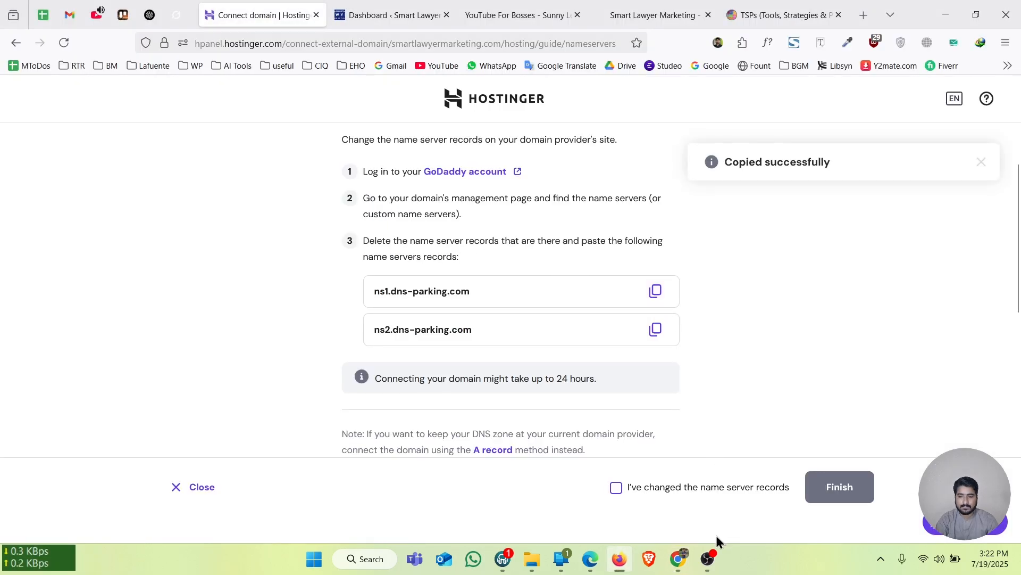
{"action": "left_click", "coordinate": [677, 558]}
{"action": "key", "text": "ctrl+v"}
{"action": "left_click", "coordinate": [473, 354]}
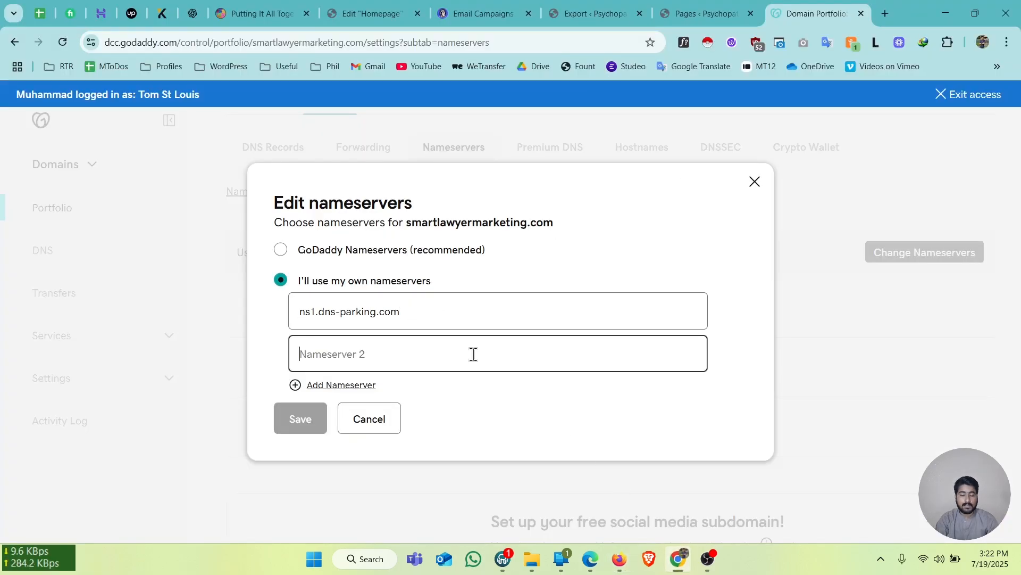
{"action": "key", "text": "ctrl+v"}
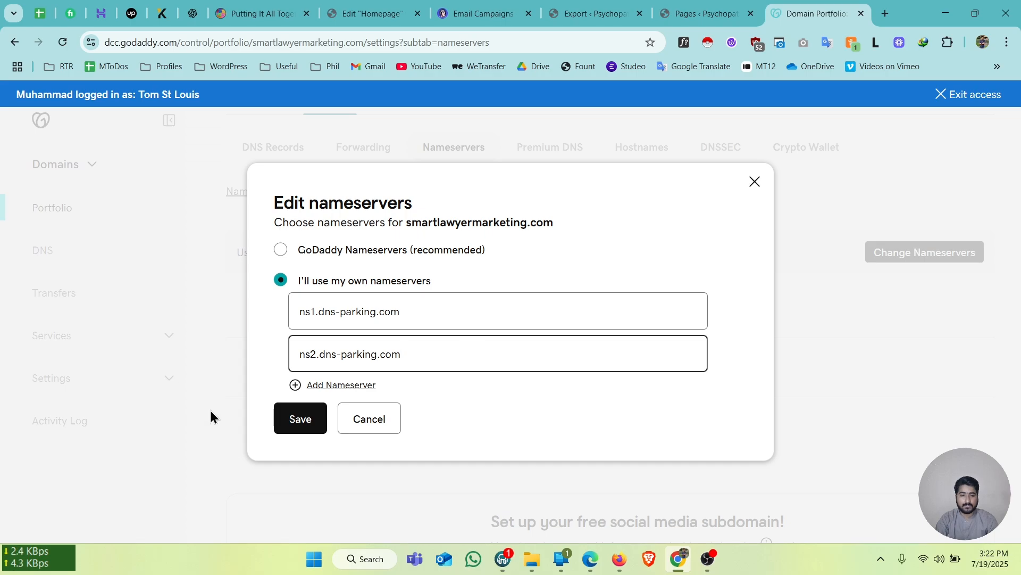
Save the custom nameservers for smartlawyermarketing.com and consent to updating them
{"action": "left_click", "coordinate": [292, 420]}
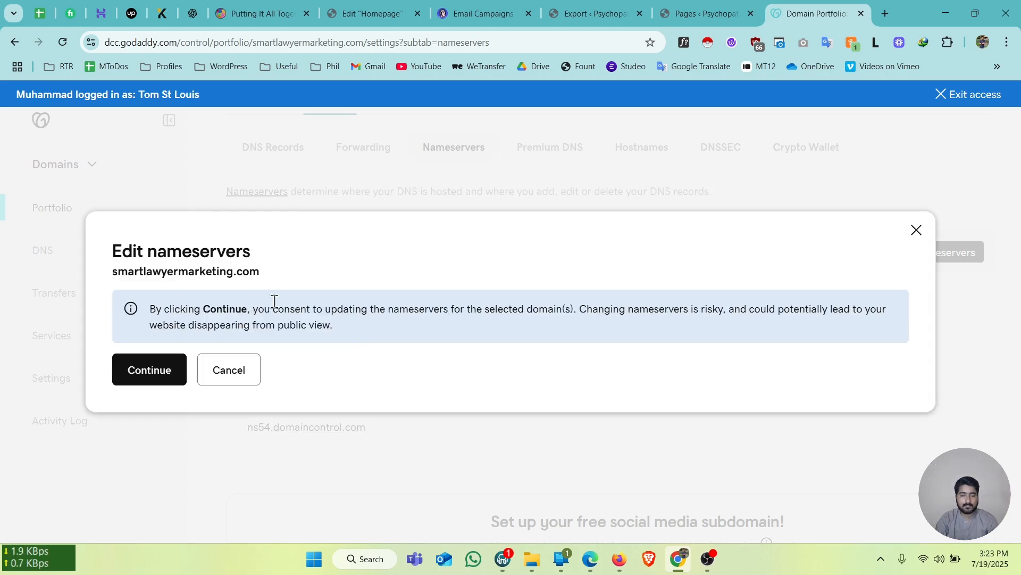
{"action": "left_click", "coordinate": [128, 379]}
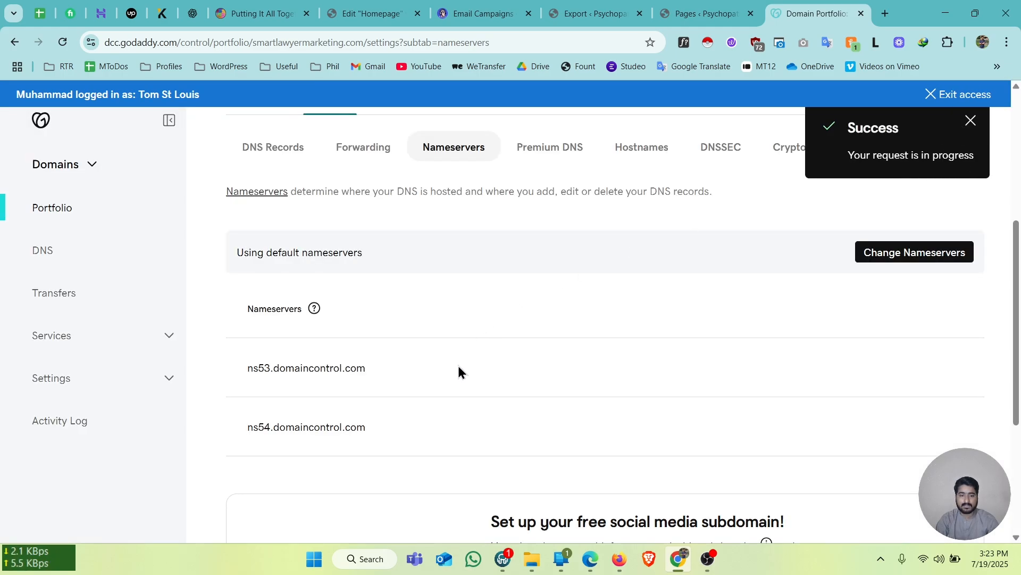
{"action": "scroll", "coordinate": [447, 366], "scroll_direction": "up", "scroll_amount": 2}
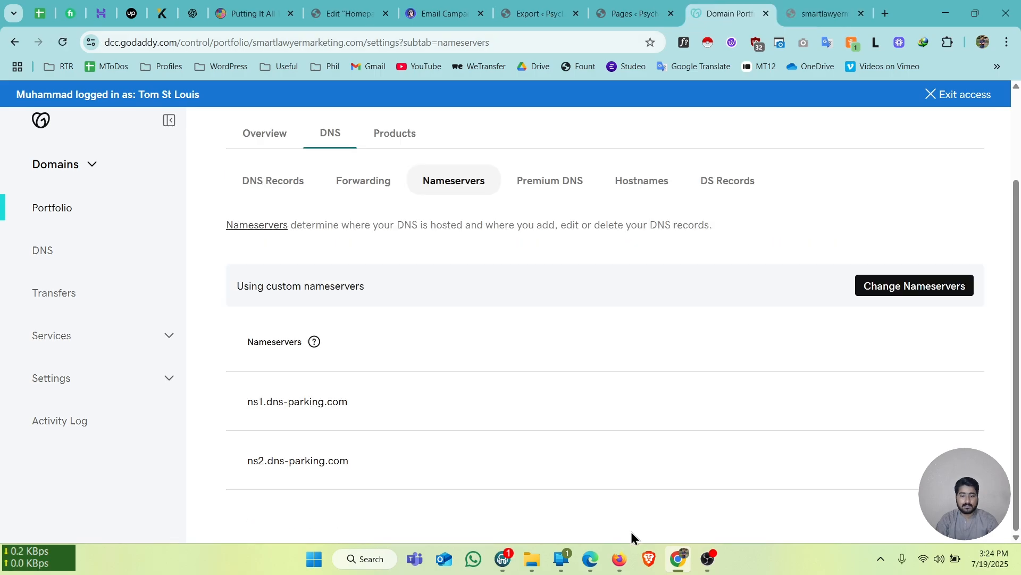
Switch to the Hostinger guide in Firefox, declare the name server records as changed and finish the domain connection
{"action": "left_click", "coordinate": [615, 478]}
{"action": "scroll", "coordinate": [444, 402], "scroll_direction": "down", "scroll_amount": 4}
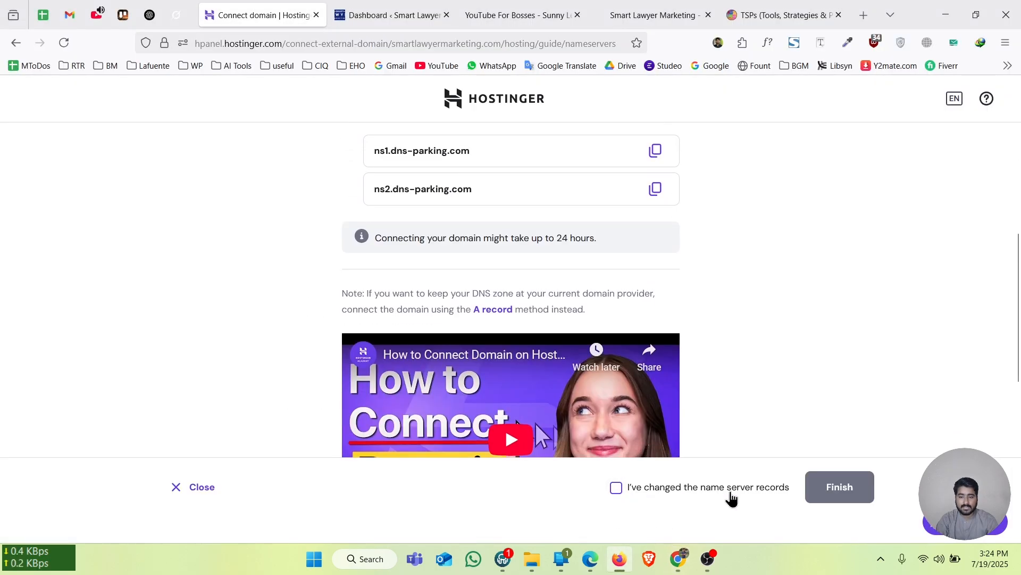
{"action": "left_click", "coordinate": [617, 489]}
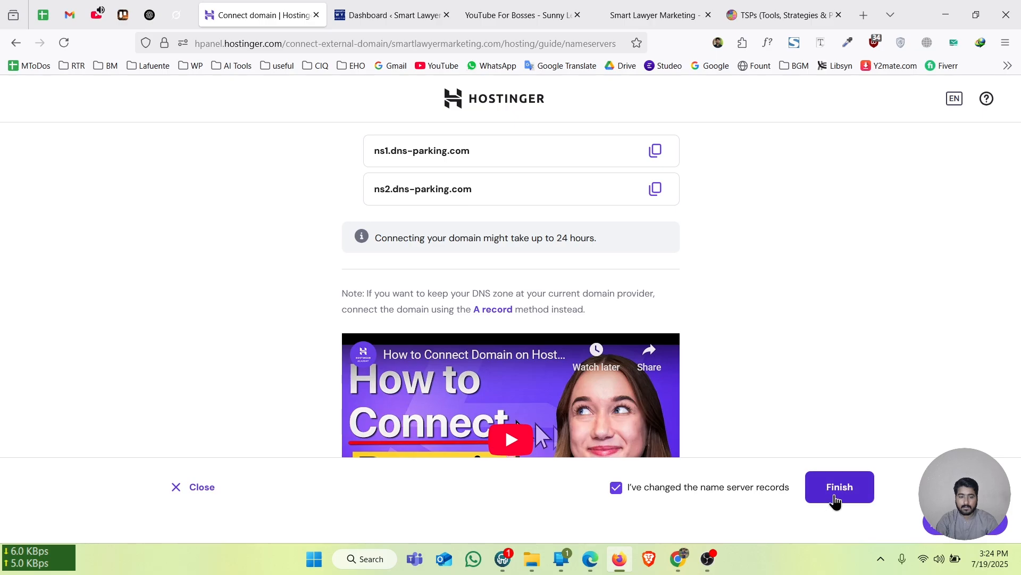
{"action": "left_click", "coordinate": [834, 497]}
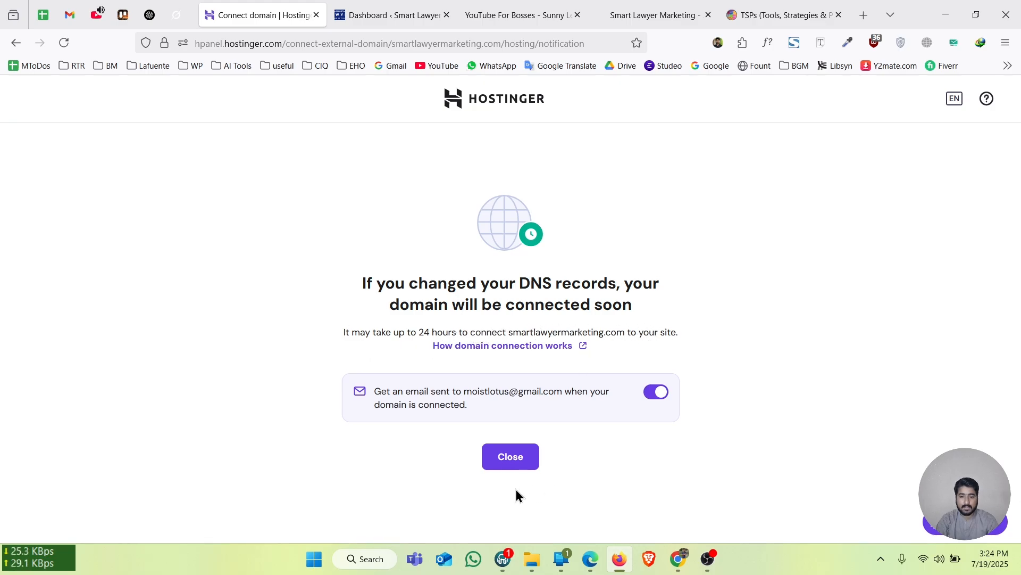
Close the domain connection notice and recheck the connection status of smartlawyermarketing.com in the websites list
{"action": "left_click", "coordinate": [505, 458]}
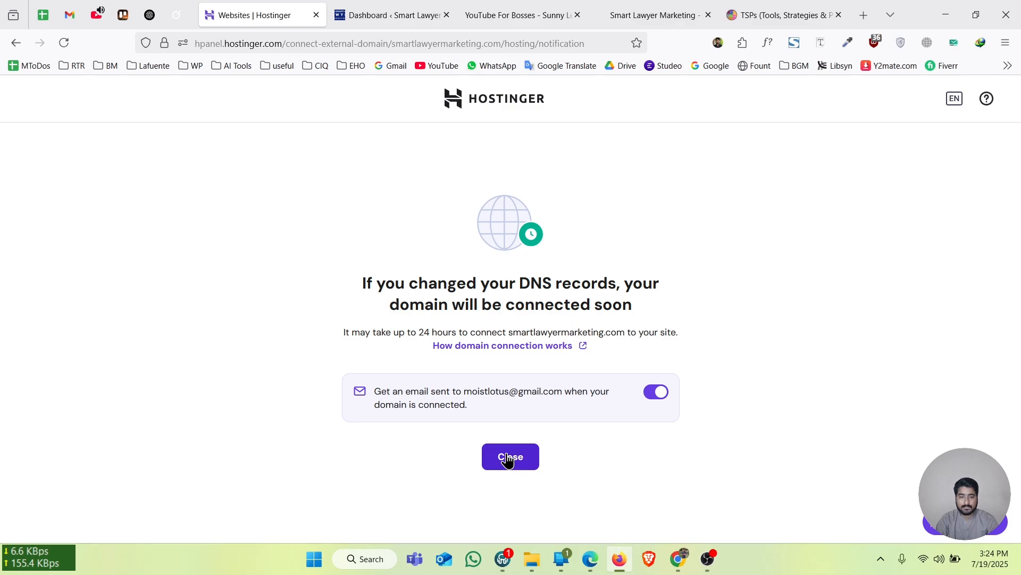
{"action": "left_click", "coordinate": [479, 423]}
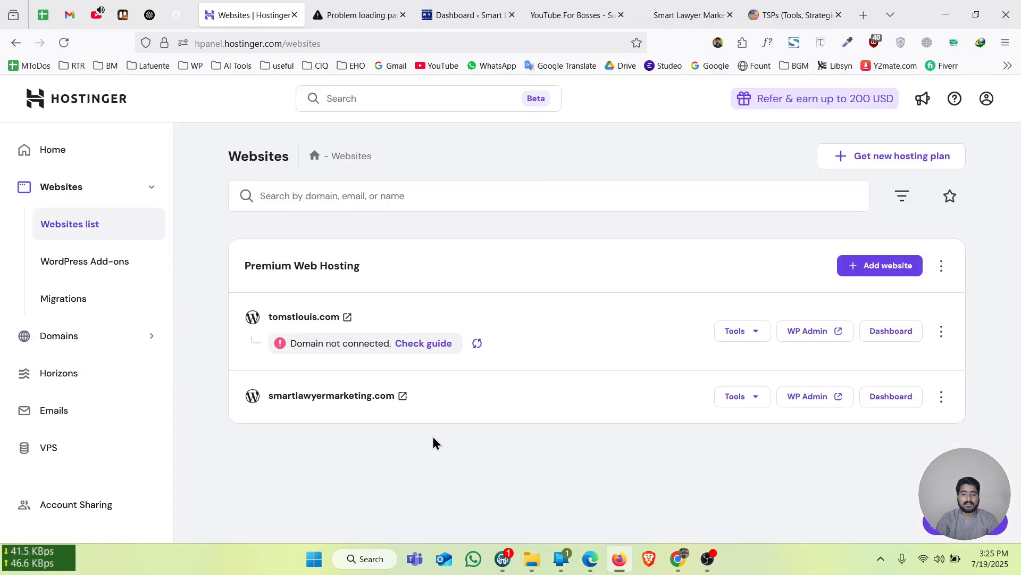